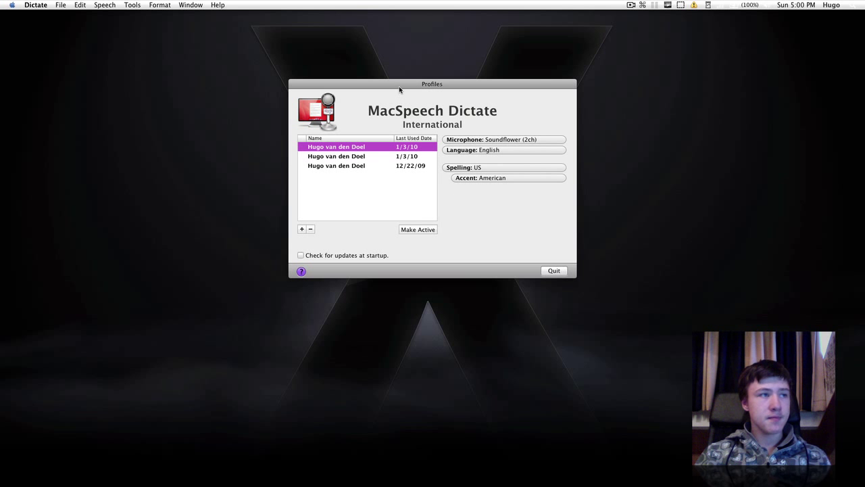
# Delete a duplicate profile, leaving two French profiles, and move the Profiles window off-screen
pyautogui.moveTo(399, 89); pyautogui.dragTo(450, 108)
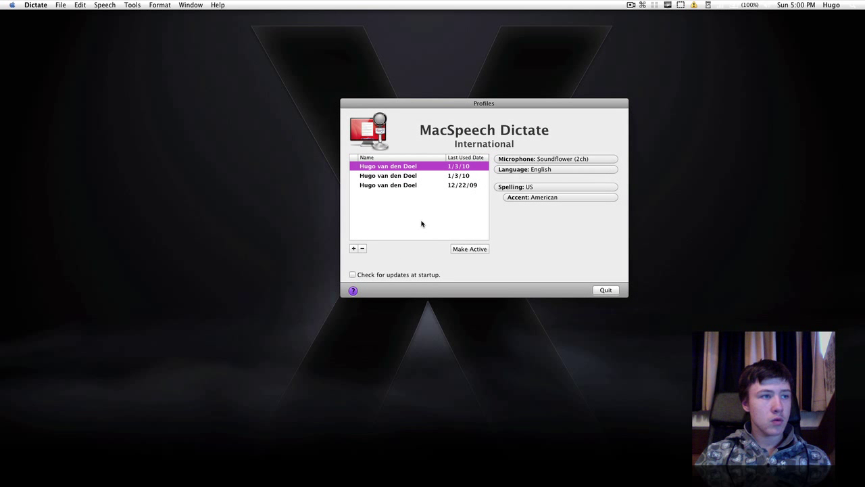
pyautogui.click(362, 249)
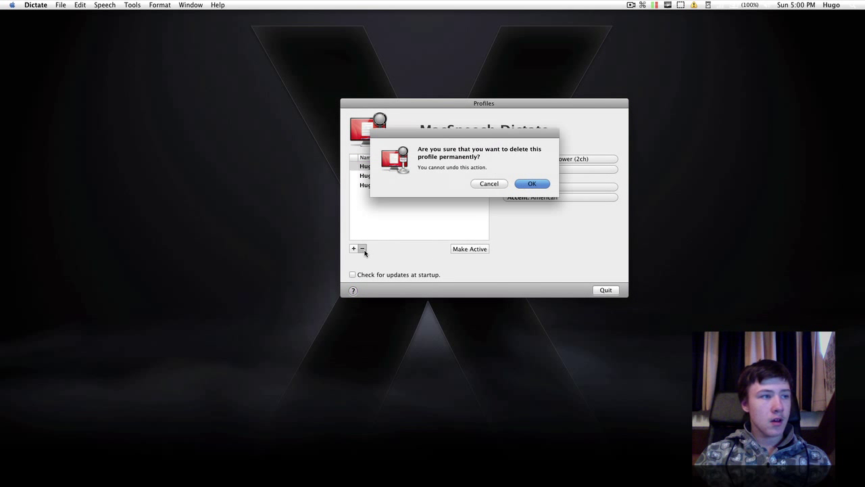
pyautogui.click(530, 183)
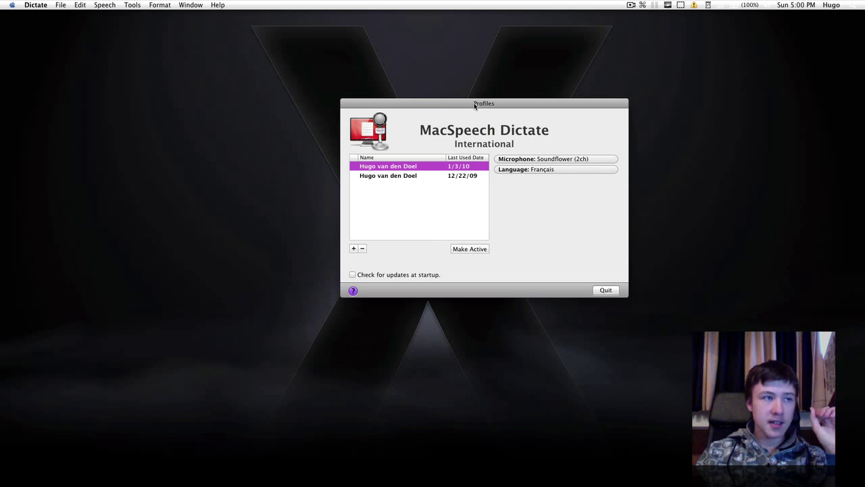
pyautogui.moveTo(474, 104); pyautogui.dragTo(864, 111)
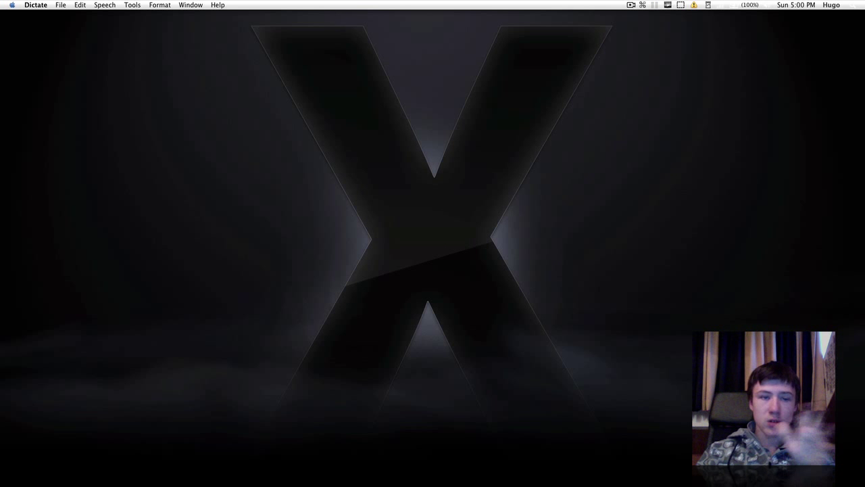
pyautogui.moveTo(266, 465)
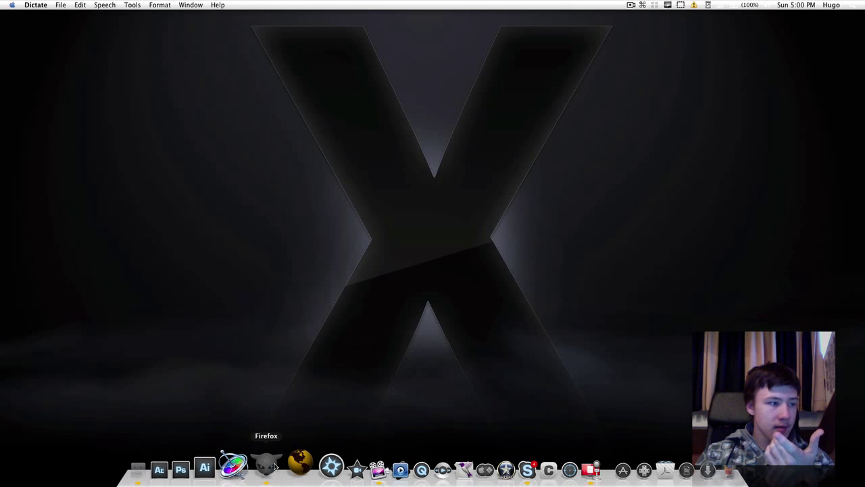
# Review the Cycling 74 Soundflower page and its downloads list, then minimize Firefox
pyautogui.click(266, 465)
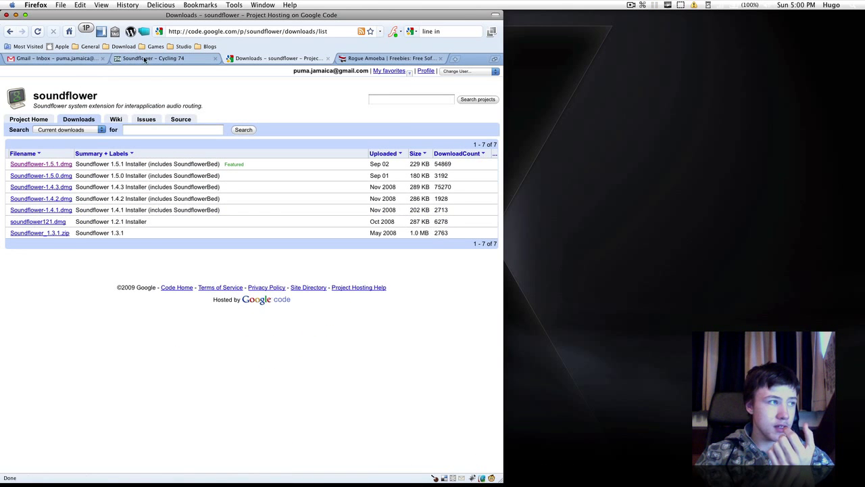
pyautogui.click(147, 61)
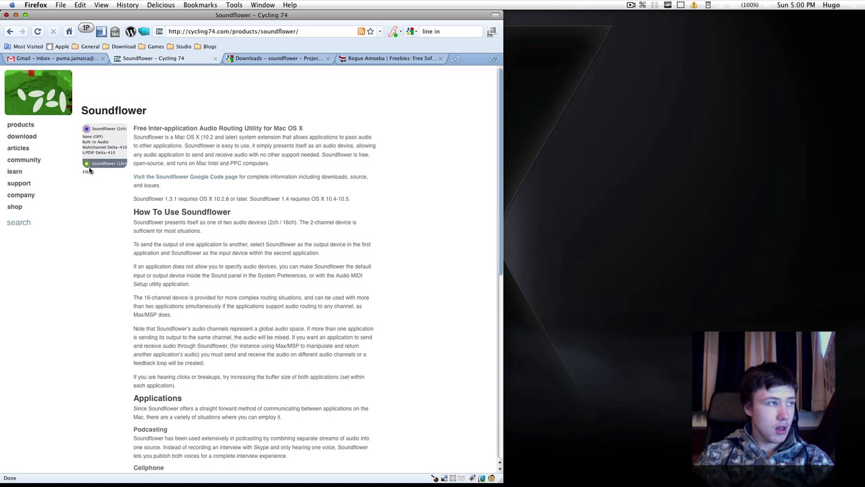
pyautogui.click(289, 59)
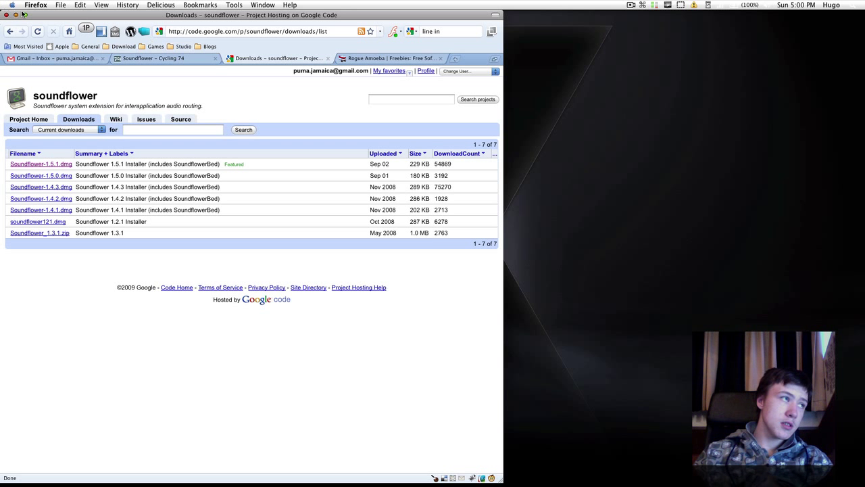
pyautogui.click(16, 15)
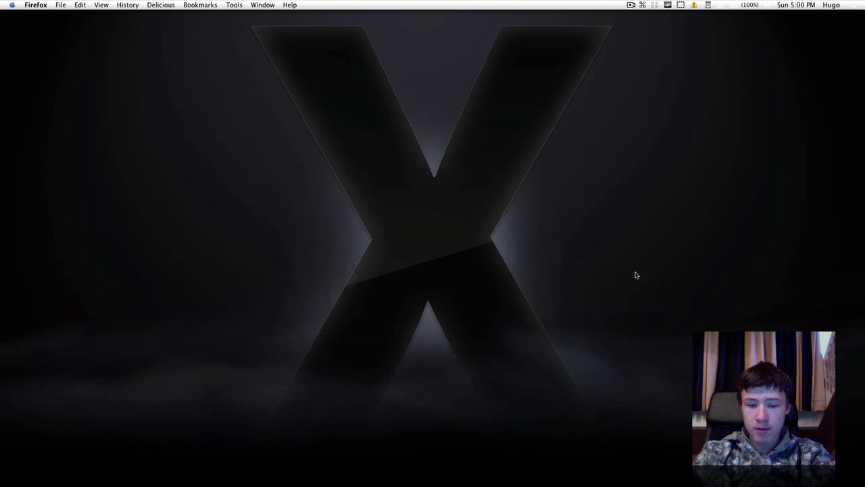
# Launch Soundflowerbed through Spotlight search
pyautogui.press('super+space')
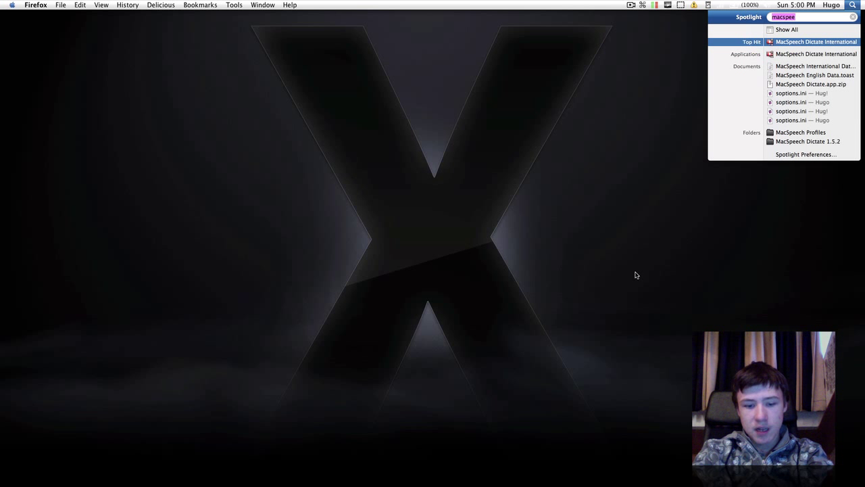
pyautogui.write('SOUNF')
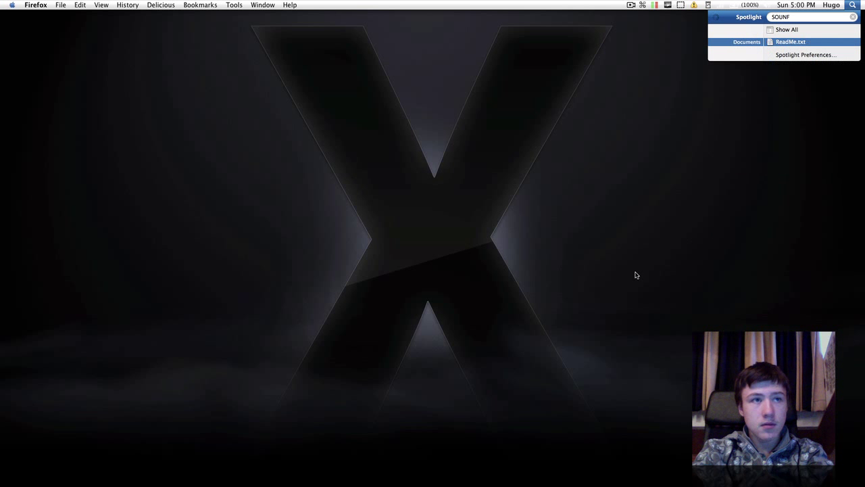
pyautogui.press('BackSpace')
pyautogui.write('D')
pyautogui.press('Return')
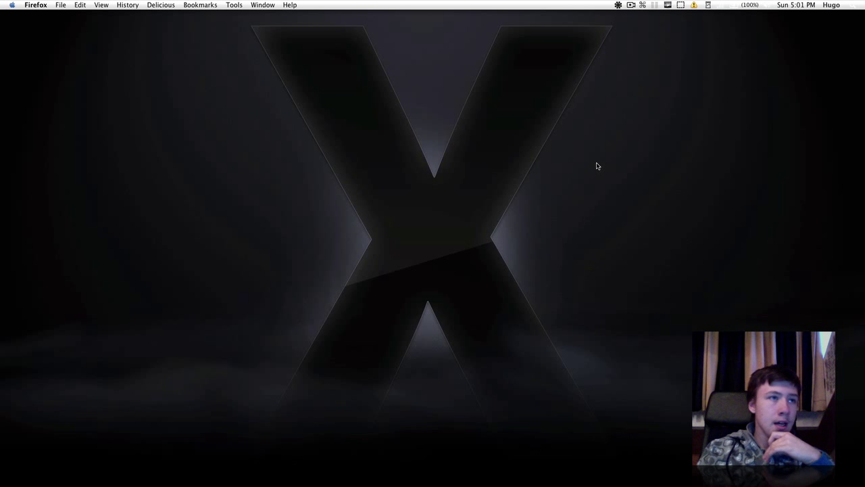
# Open Audio Setup… from the Soundflowerbed menu-bar icon and centre the Audio Devices window
pyautogui.click(617, 4)
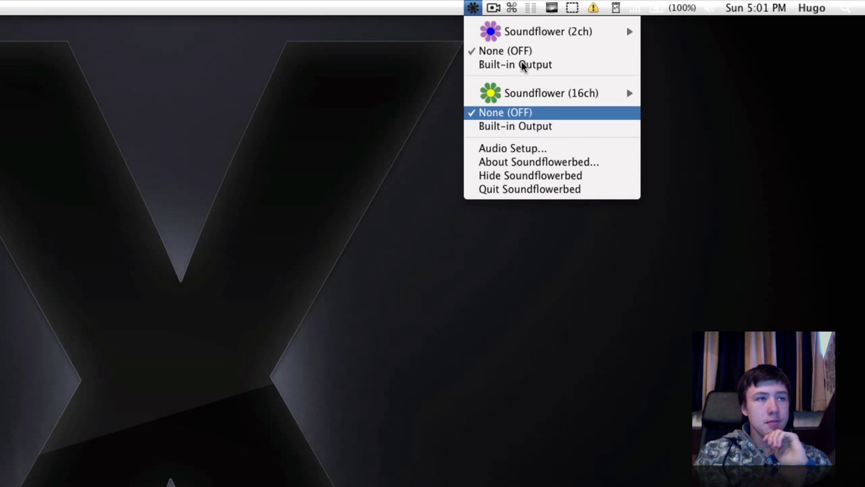
pyautogui.click(440, 52)
pyautogui.click(471, 7)
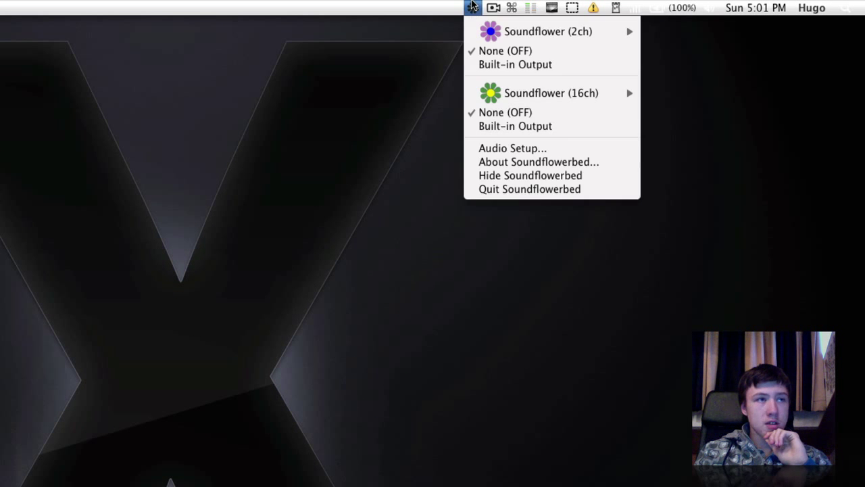
pyautogui.click(518, 149)
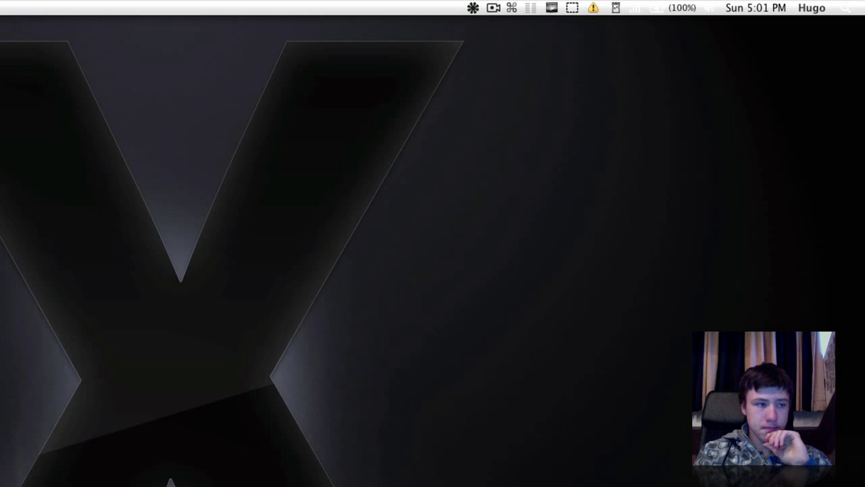
pyautogui.moveTo(5, 58); pyautogui.dragTo(508, 55)
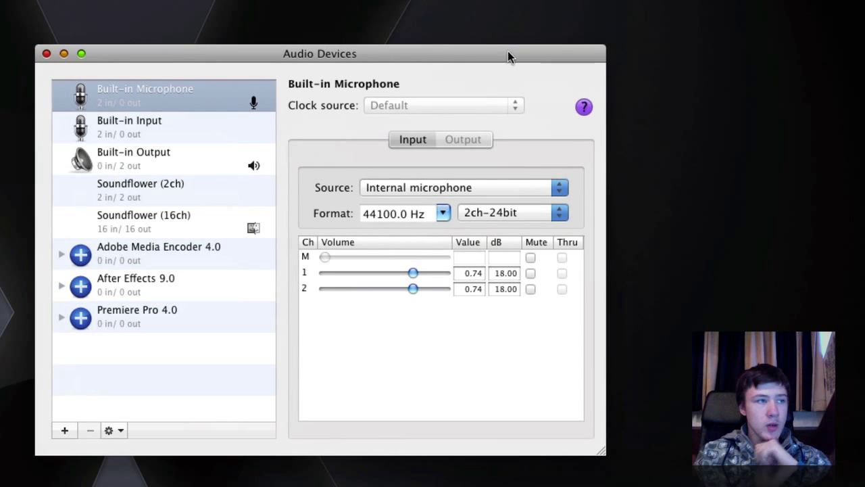
pyautogui.click(155, 88)
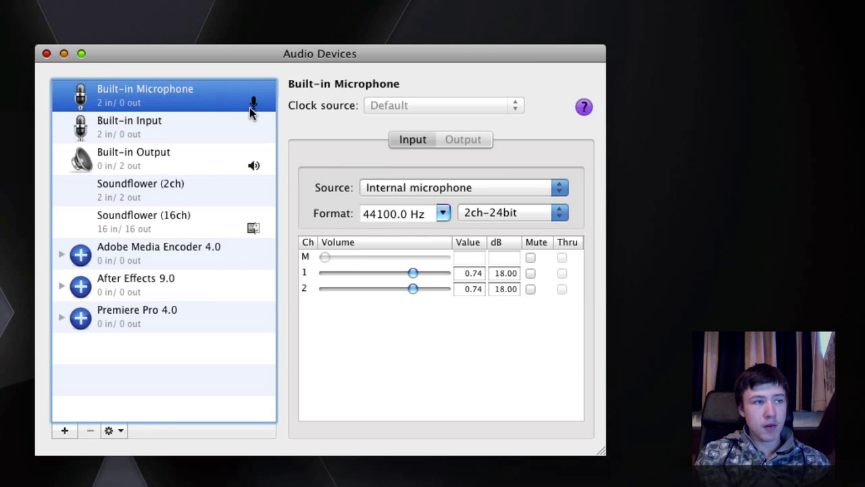
pyautogui.click(239, 166)
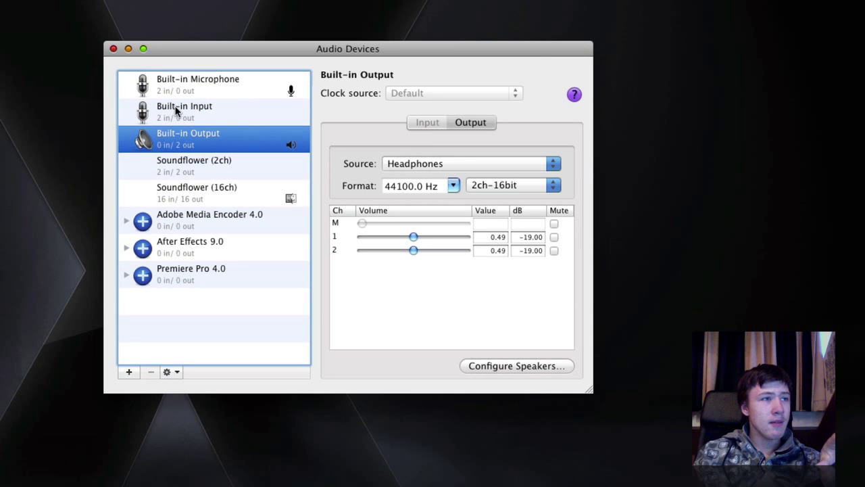
pyautogui.click(177, 111)
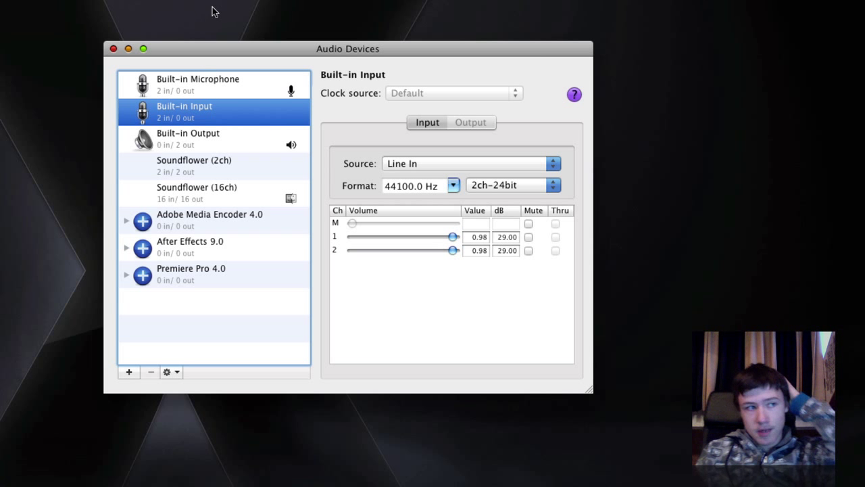
pyautogui.click(150, 84)
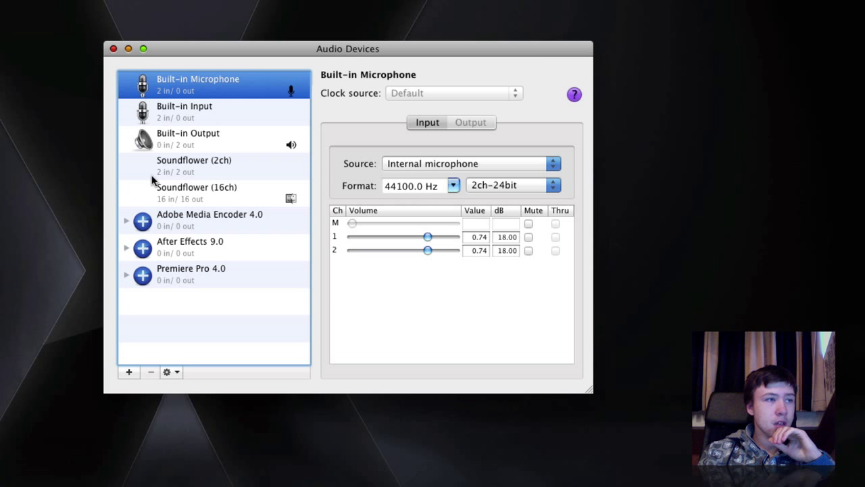
pyautogui.click(188, 116)
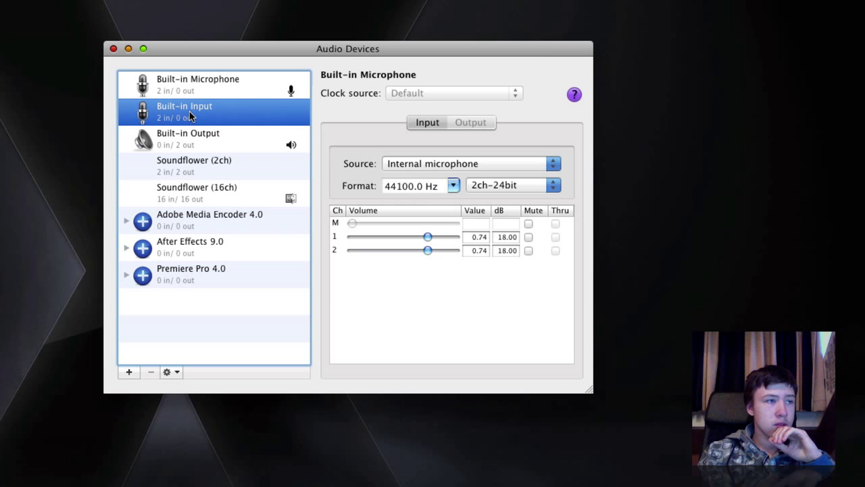
pyautogui.click(202, 79)
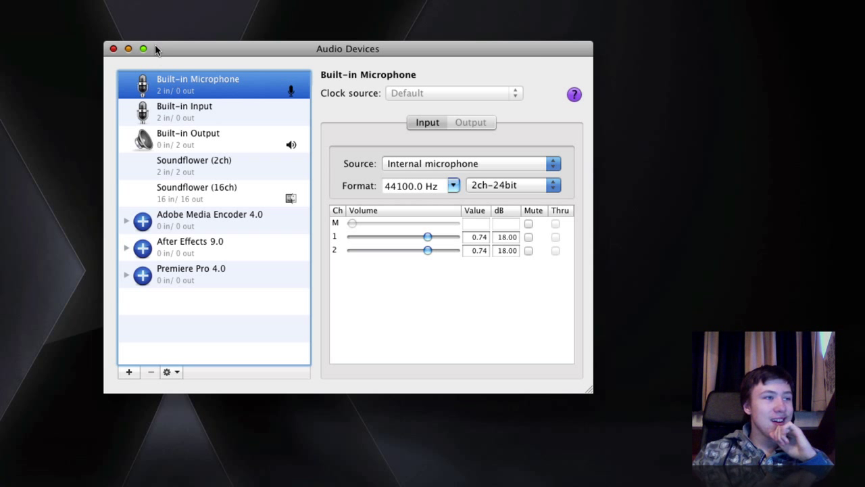
pyautogui.moveTo(200, 49); pyautogui.dragTo(0, 0)
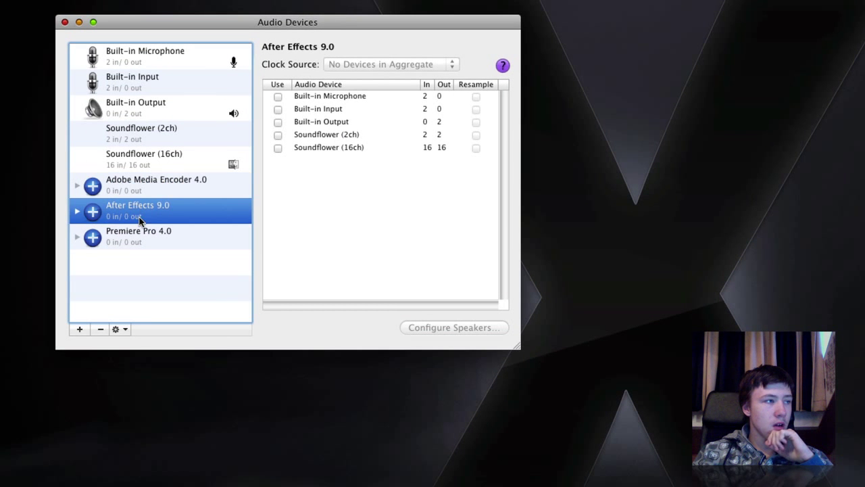
pyautogui.click(142, 234)
pyautogui.click(142, 207)
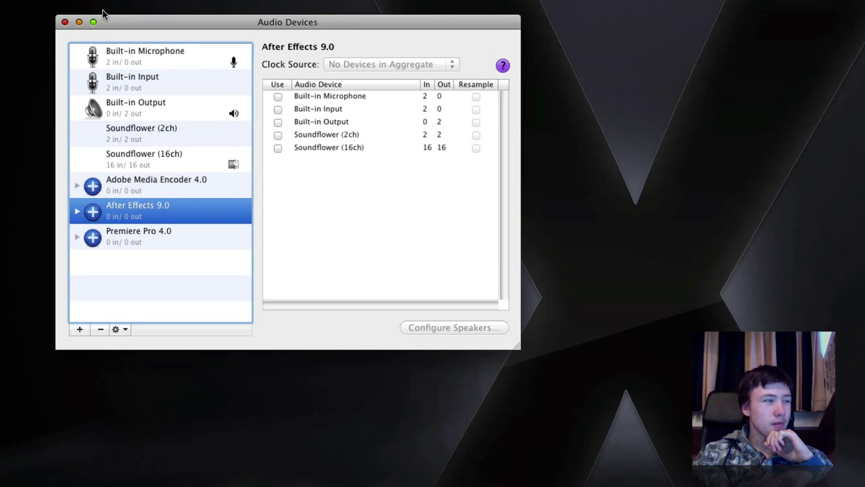
pyautogui.click(115, 67)
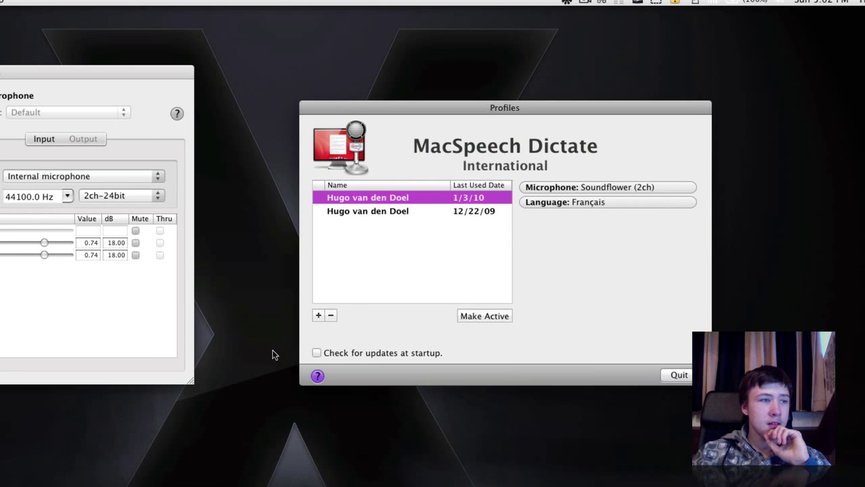
# Start a new profile with the default name and Soundflower (2ch) as its microphone
pyautogui.click(319, 315)
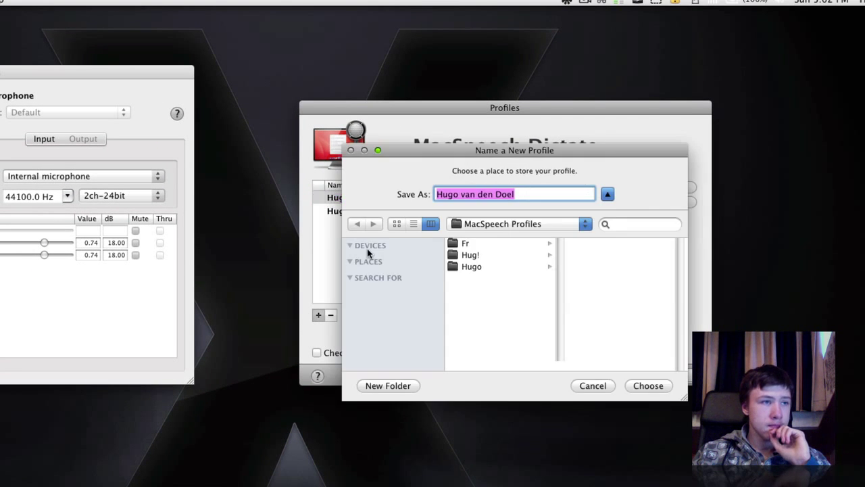
pyautogui.click(661, 386)
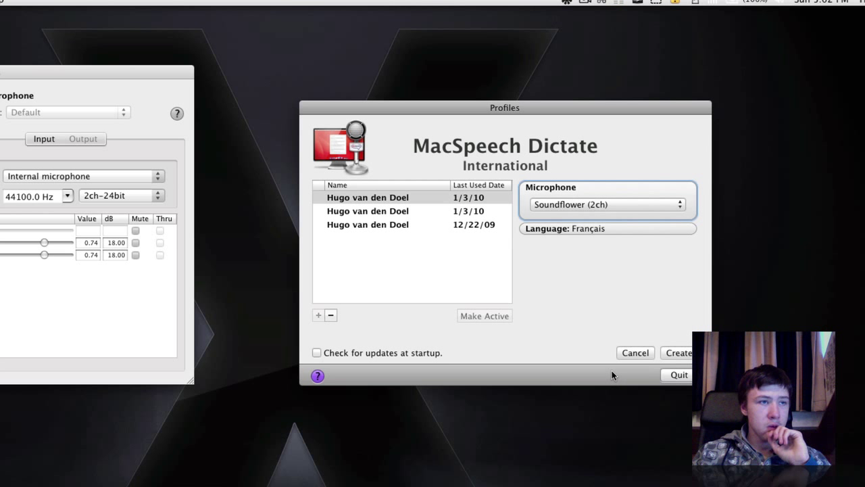
pyautogui.click(604, 205)
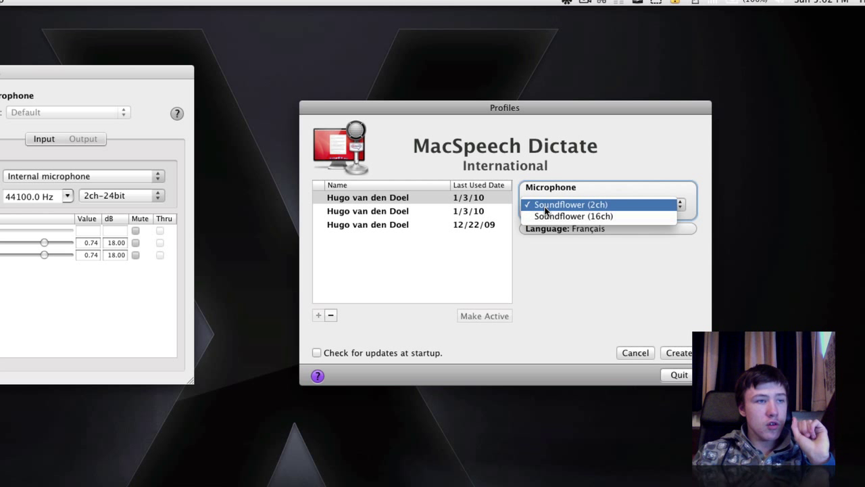
pyautogui.click(604, 203)
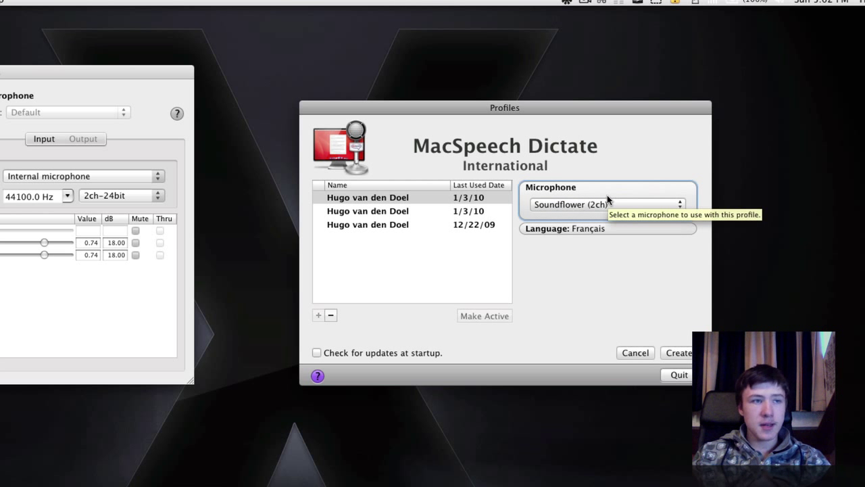
# Create the Soundflower profile, accepting the unsupported-microphone warning
pyautogui.click(678, 353)
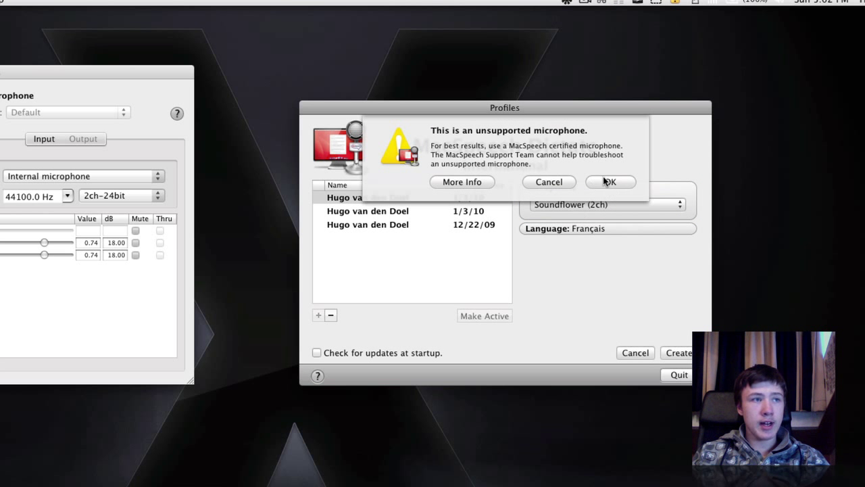
pyautogui.moveTo(436, 135); pyautogui.dragTo(629, 141)
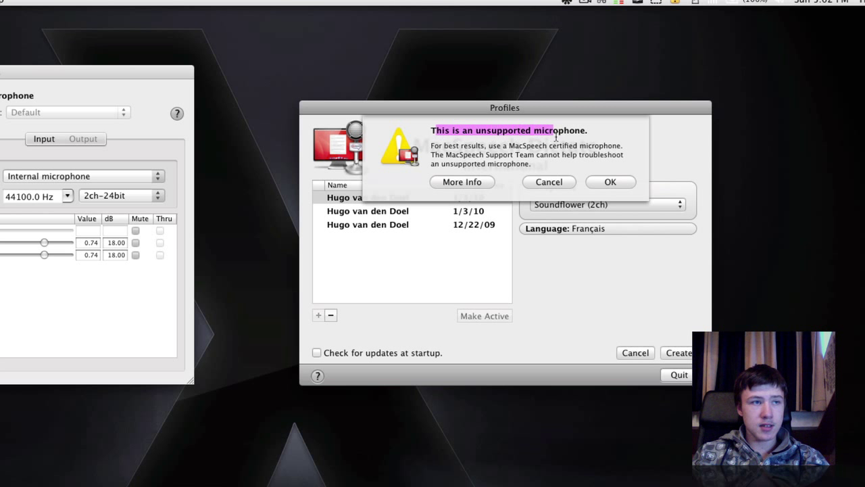
pyautogui.click(625, 146)
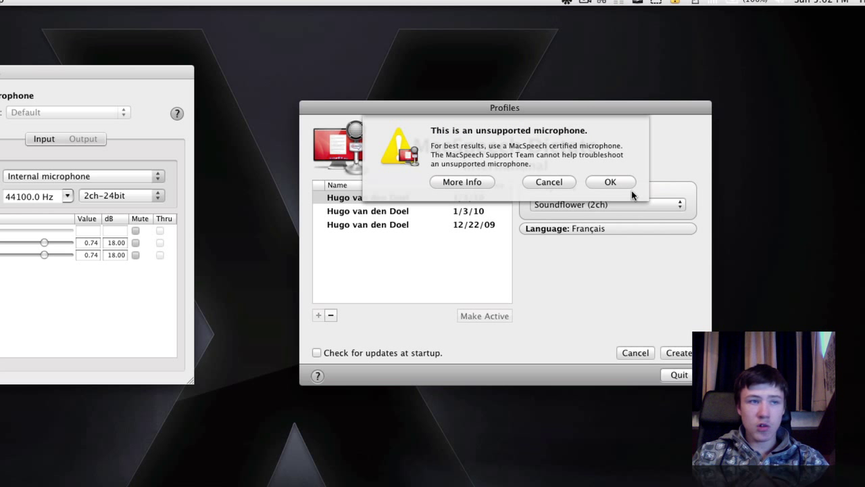
pyautogui.click(625, 183)
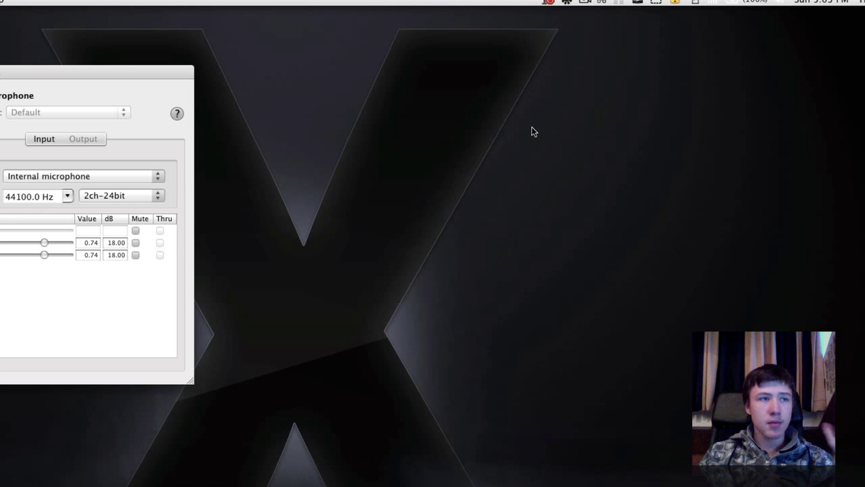
# Run a brief microphone volume test, leaving the microphone off with gain at 78
pyautogui.moveTo(311, 112); pyautogui.dragTo(576, 127)
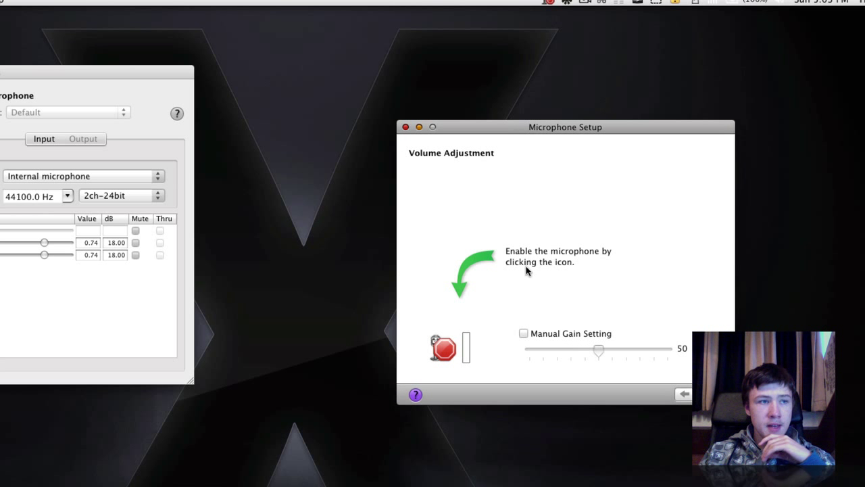
pyautogui.click(447, 355)
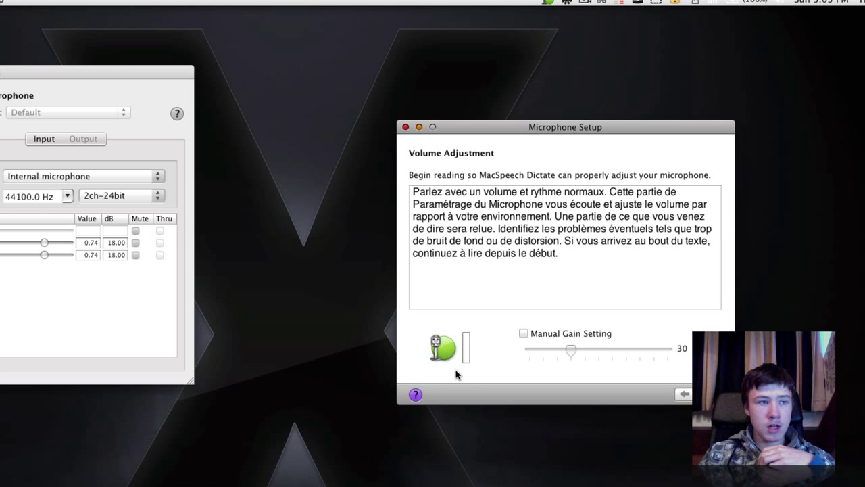
pyautogui.click(441, 349)
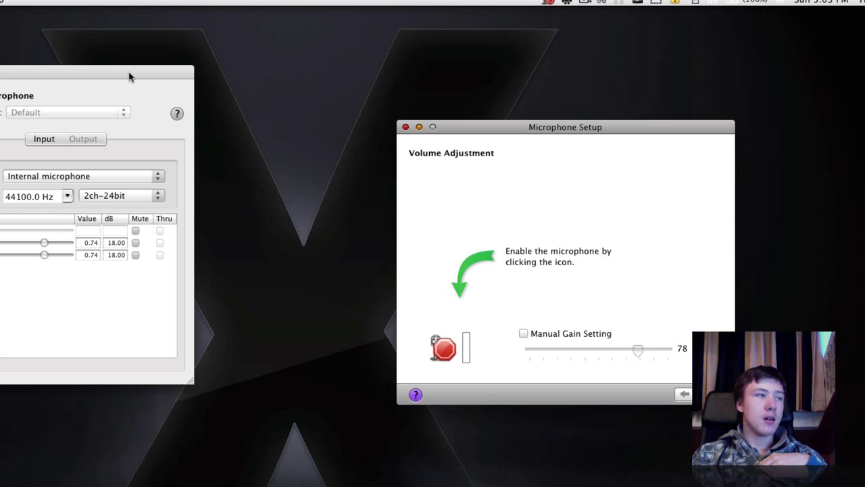
# Check the Soundflower (2ch) and Built-in Microphone input settings in Audio Devices
pyautogui.moveTo(103, 69); pyautogui.dragTo(123, 54)
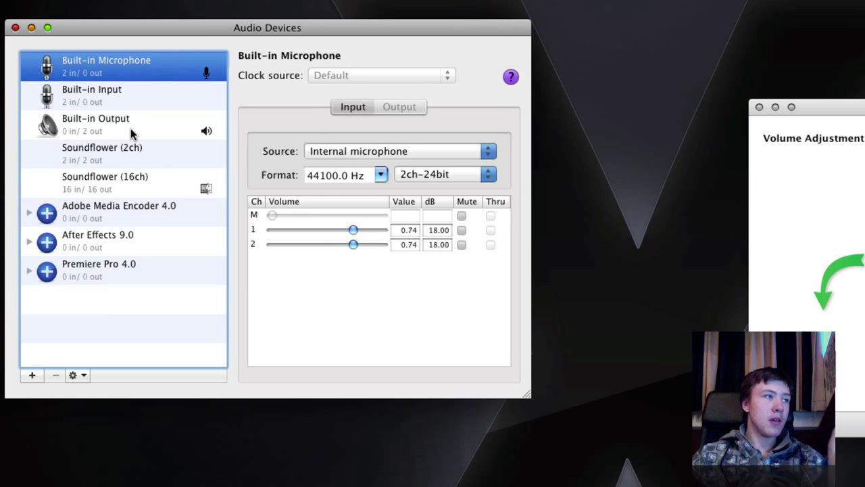
pyautogui.click(127, 149)
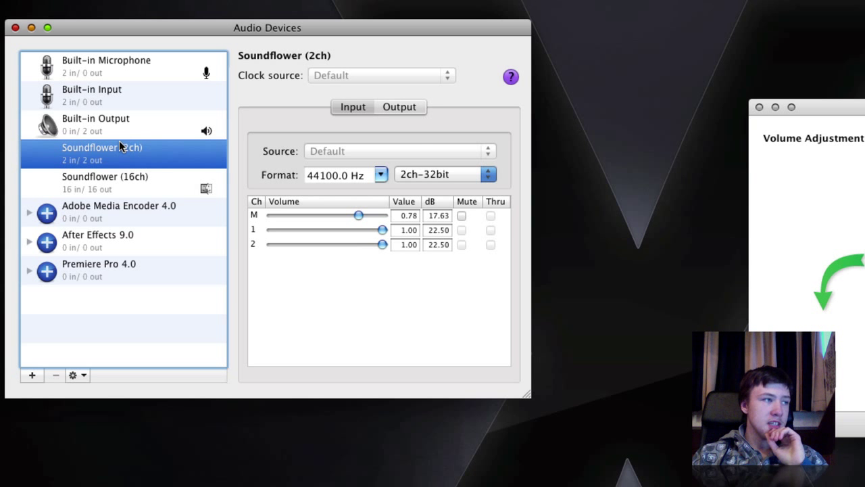
pyautogui.rightClick(119, 152)
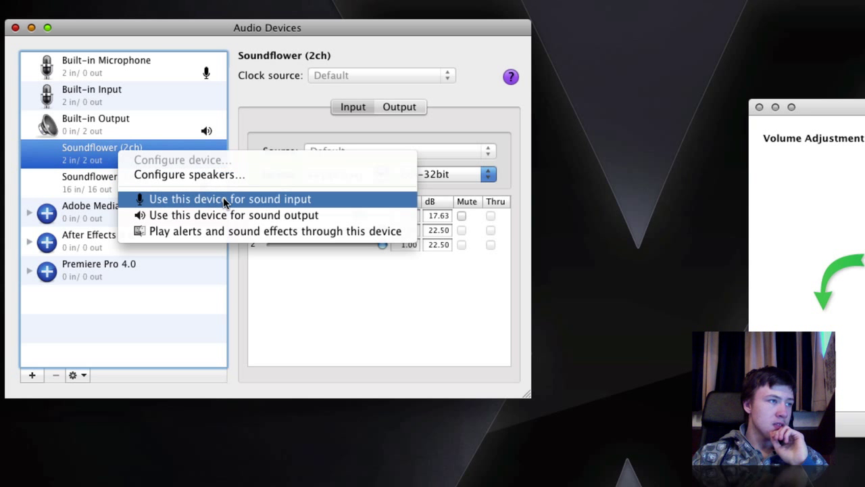
pyautogui.click(253, 61)
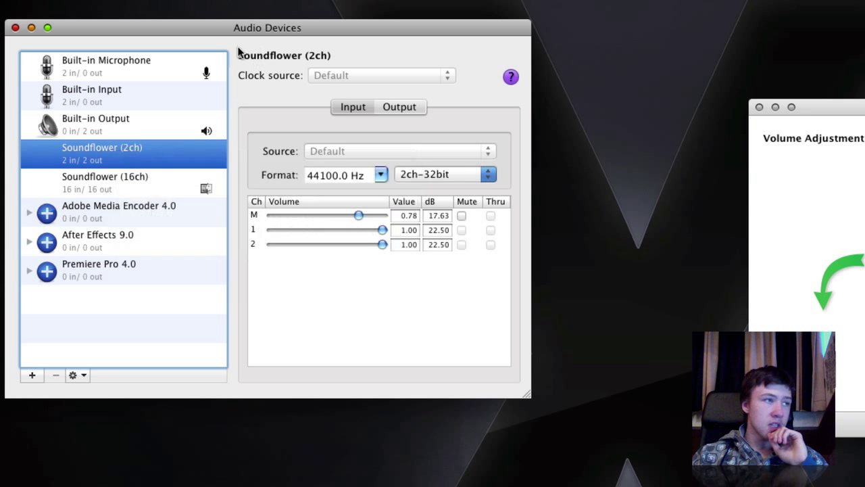
pyautogui.click(169, 63)
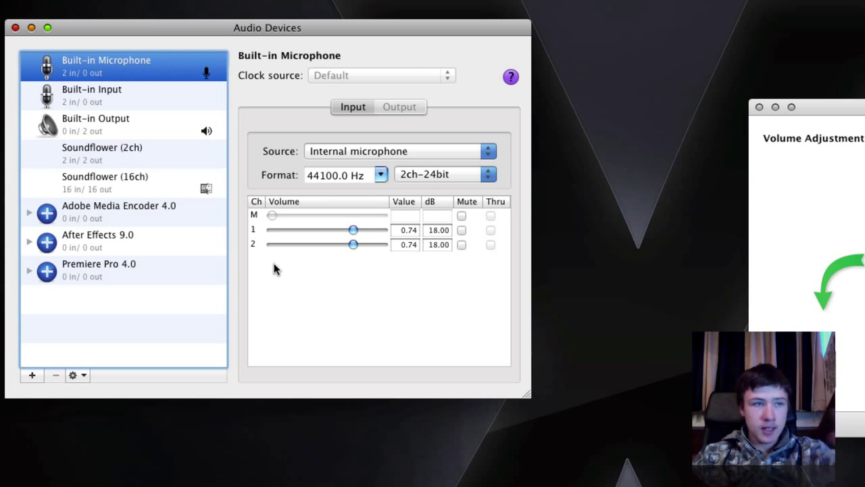
# Switch desktop Spaces over to the one holding the browser
pyautogui.press('F8')
pyautogui.click(97, 268)
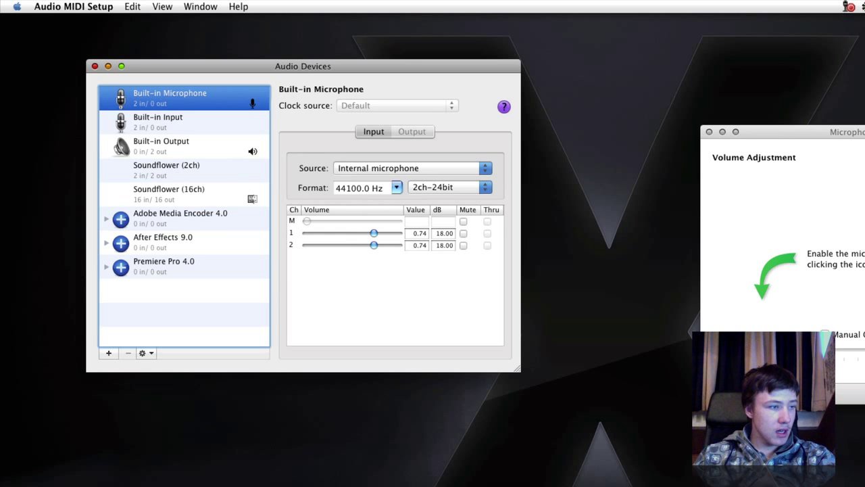
pyautogui.hotkey('ctrl', 'Right')
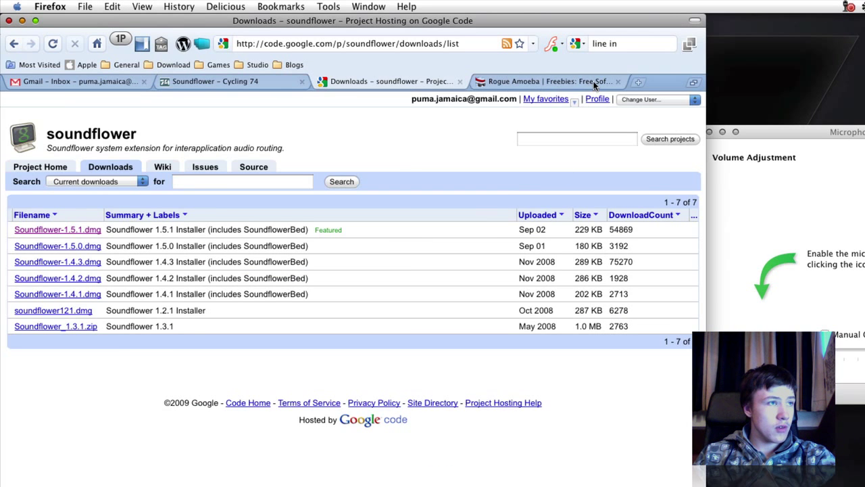
# Look over LineIn on the Rogue Amoeba Freebies page, then minimize Firefox
pyautogui.click(596, 82)
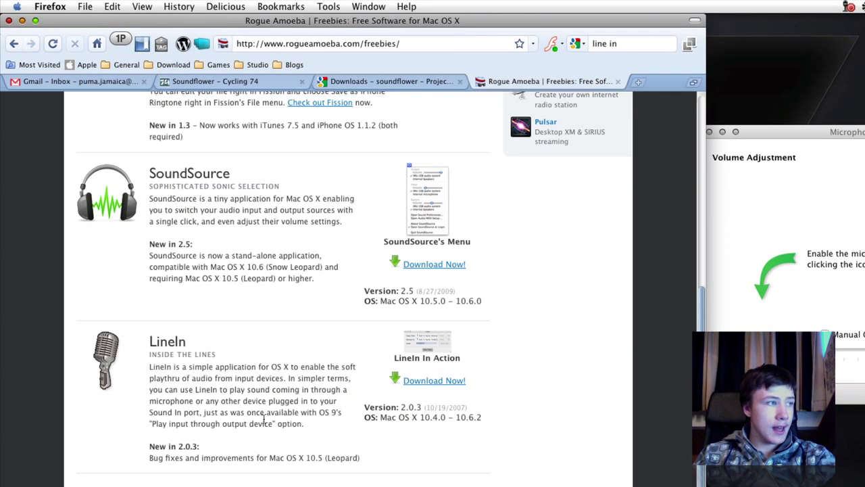
pyautogui.scroll(5, 162, 350)
pyautogui.scroll(5, 169, 236)
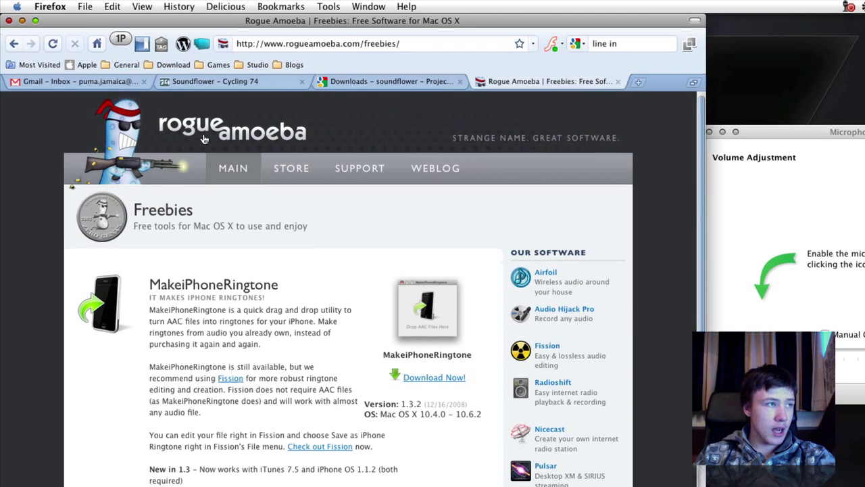
pyautogui.scroll(-3, 328, 372)
pyautogui.scroll(-9, 328, 372)
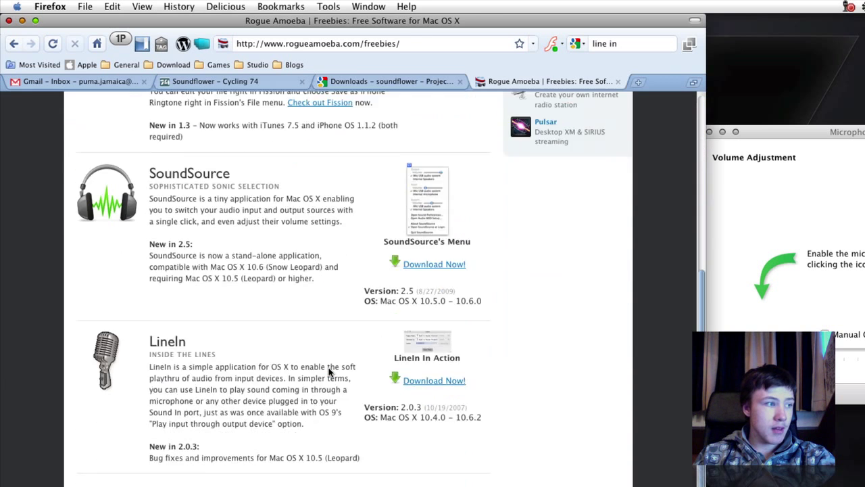
pyautogui.scroll(1, 68, 292)
pyautogui.scroll(2, 68, 292)
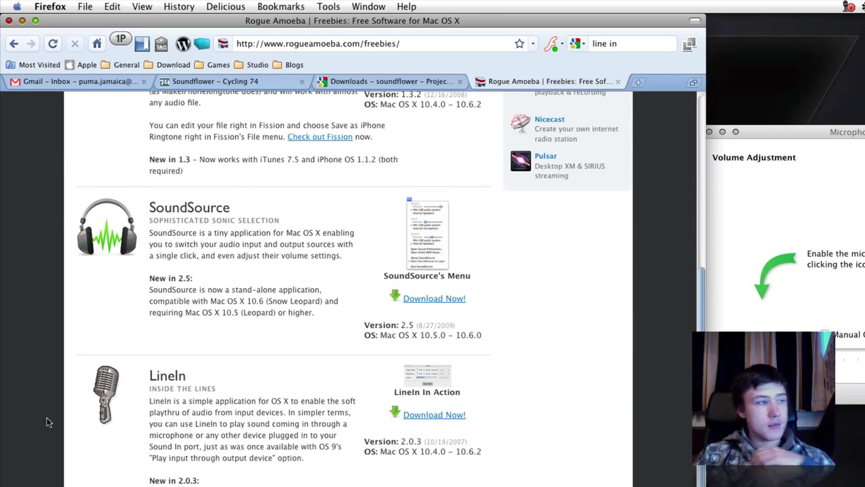
pyautogui.moveTo(196, 378); pyautogui.dragTo(143, 379)
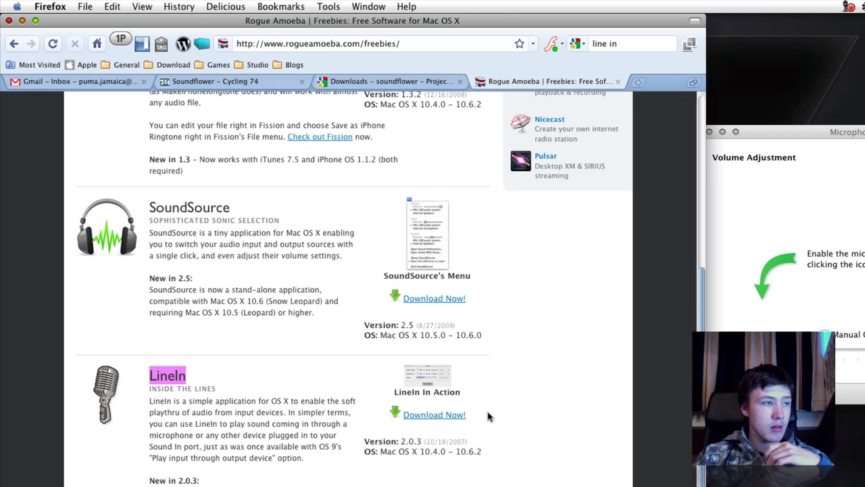
pyautogui.click(447, 391)
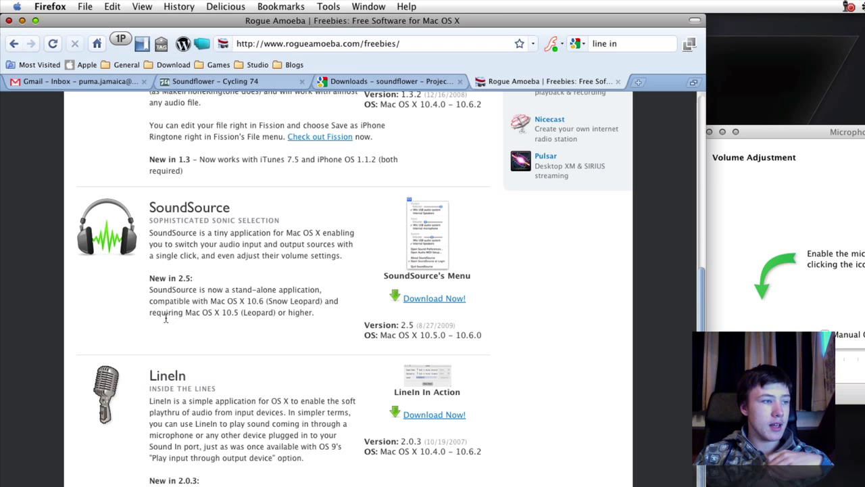
pyautogui.click(23, 21)
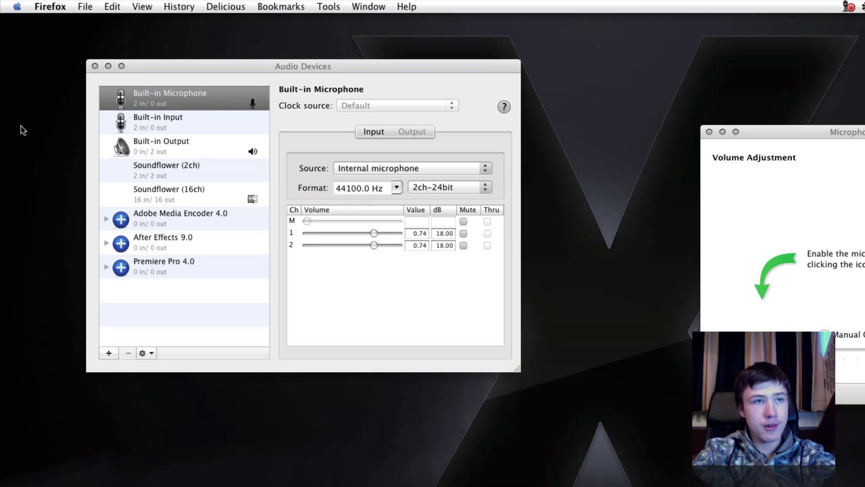
# Launch LineIn and arrange it beside Audio Devices, moving Microphone Setup aside
pyautogui.click(4, 212)
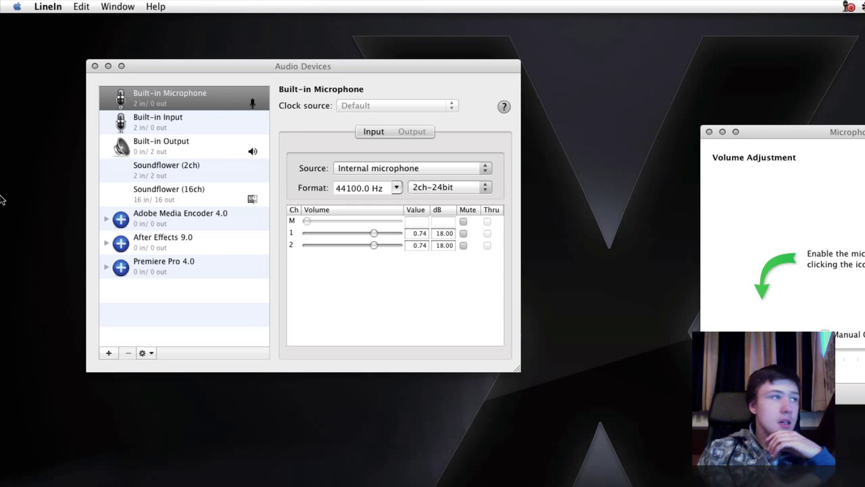
pyautogui.click(183, 67)
pyautogui.moveTo(183, 67); pyautogui.dragTo(154, 40)
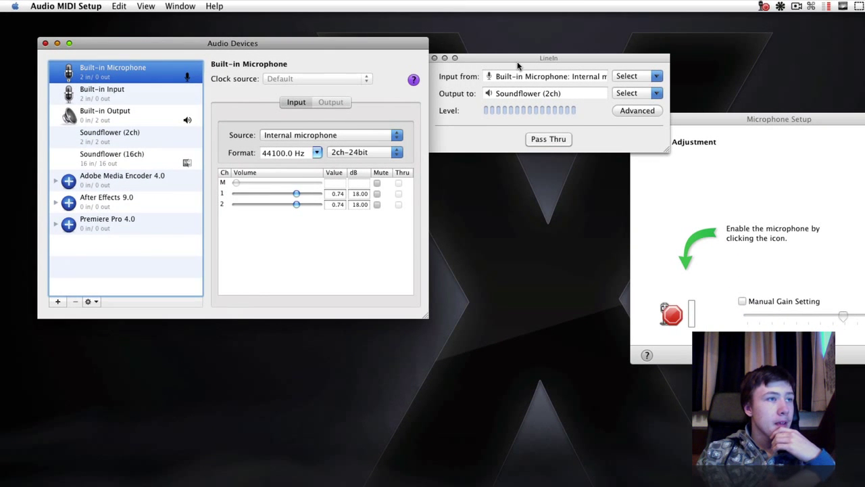
pyautogui.moveTo(520, 59); pyautogui.dragTo(532, 44)
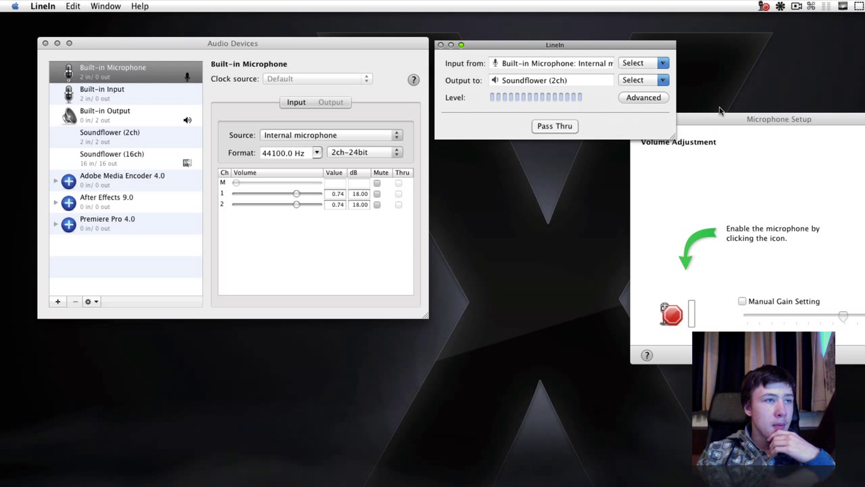
pyautogui.click(722, 110)
pyautogui.moveTo(774, 120); pyautogui.dragTo(862, 145)
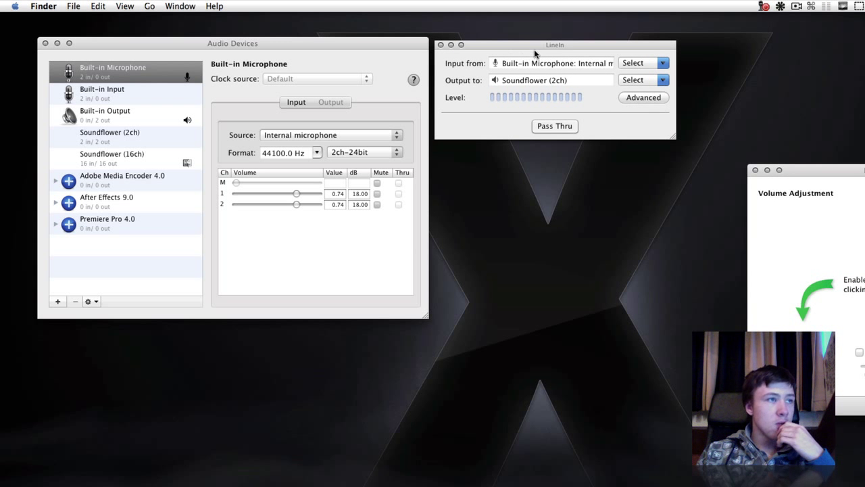
pyautogui.click(549, 56)
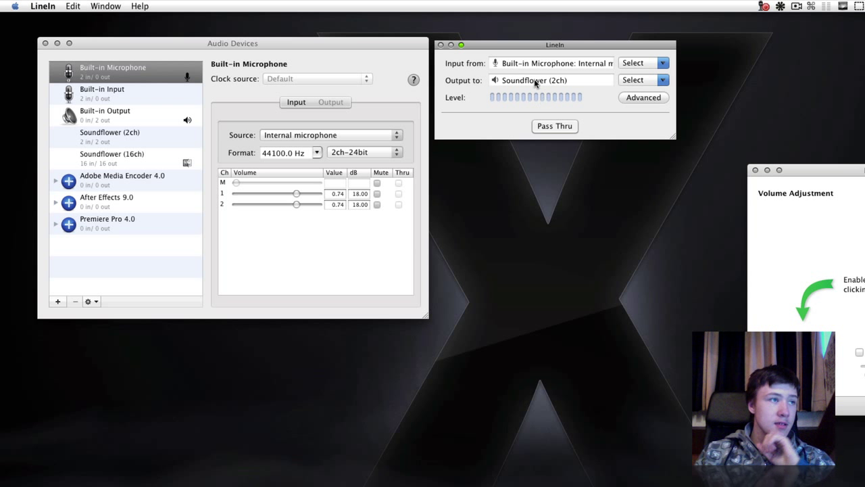
# Route Built-in Microphone input to Soundflower (2ch) output and start Pass Thru
pyautogui.click(656, 63)
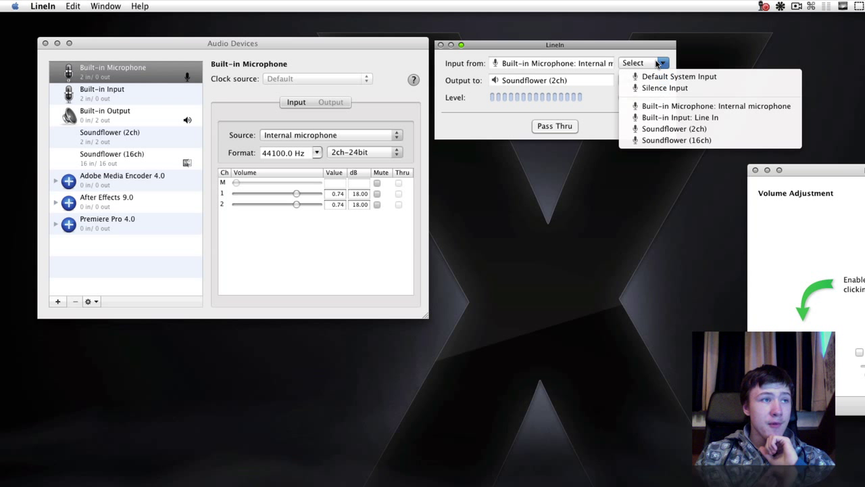
pyautogui.click(657, 105)
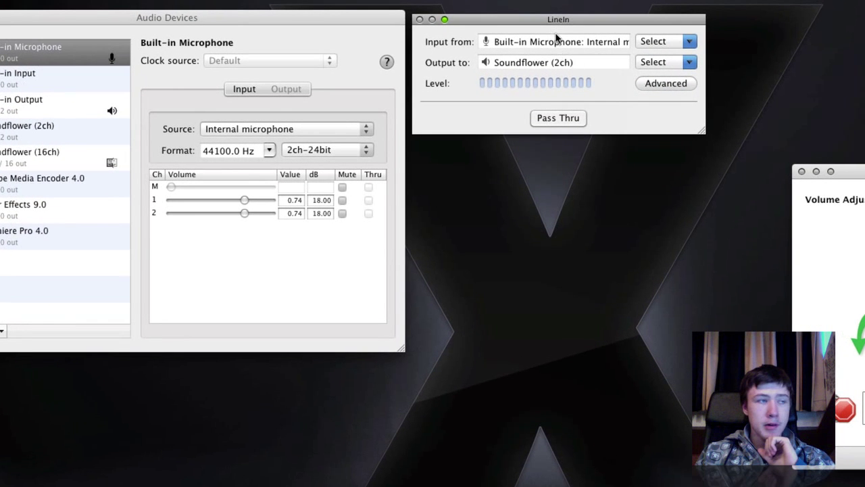
pyautogui.click(656, 62)
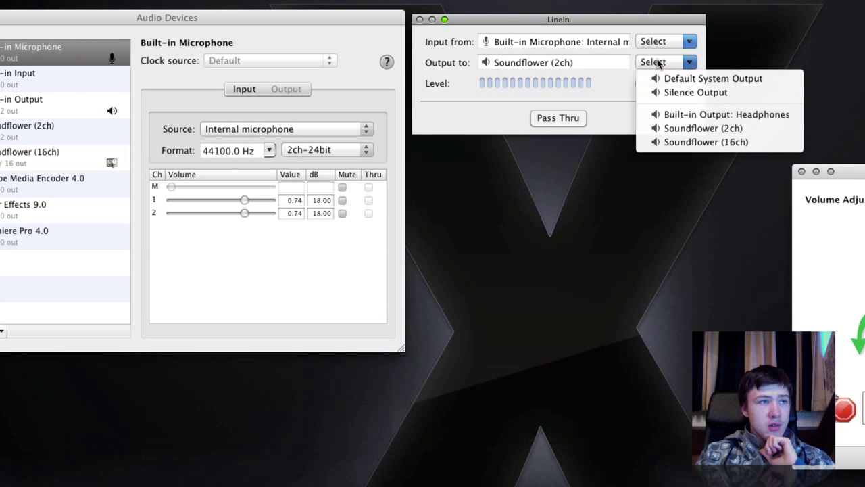
pyautogui.click(667, 130)
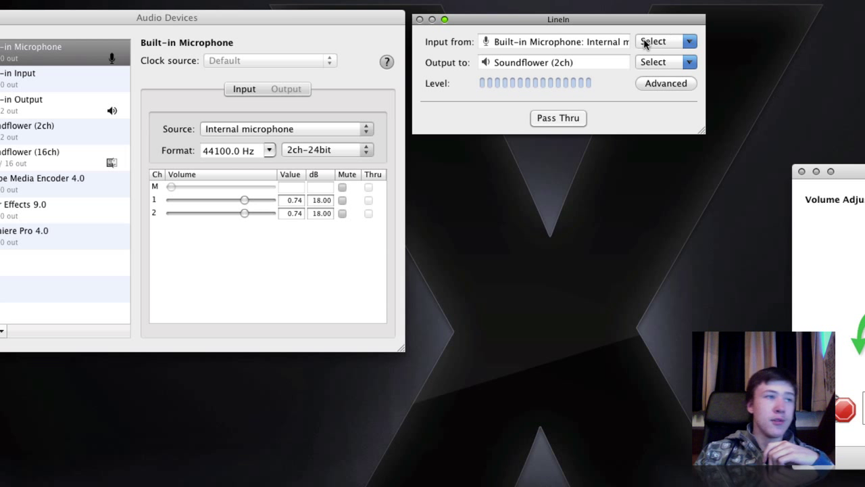
pyautogui.click(654, 65)
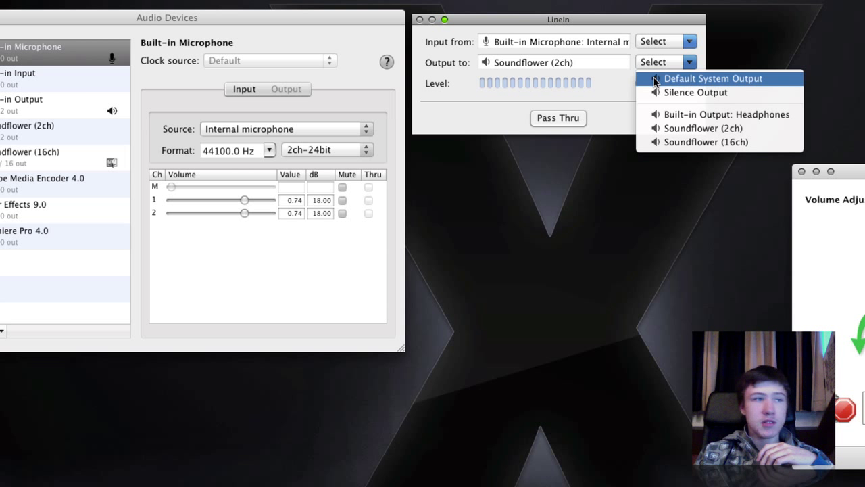
pyautogui.click(582, 83)
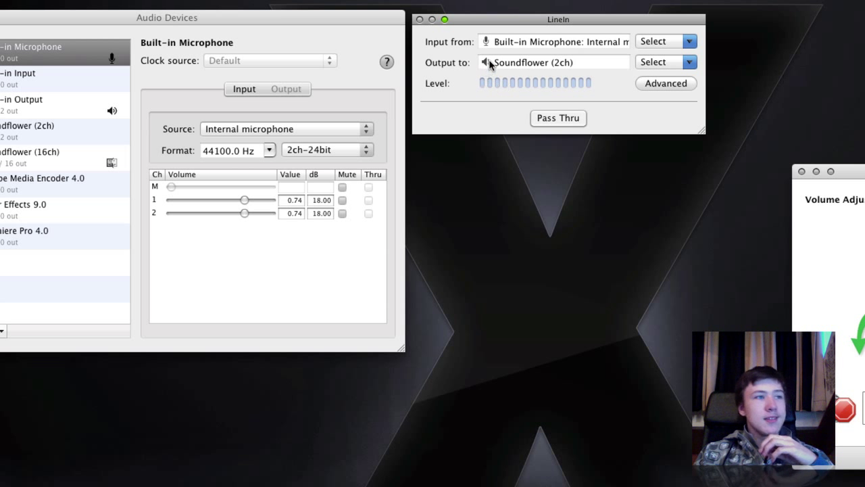
pyautogui.click(547, 118)
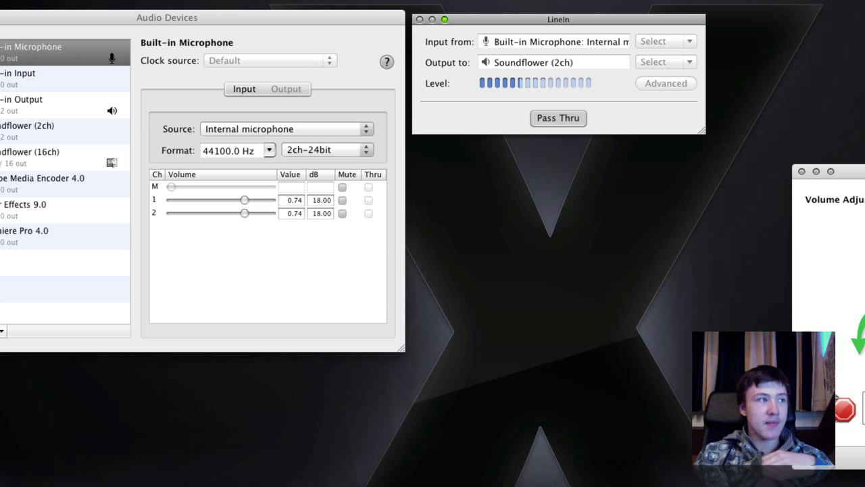
# Bring Audio Devices and then Microphone Setup to the front
pyautogui.click(6, 133)
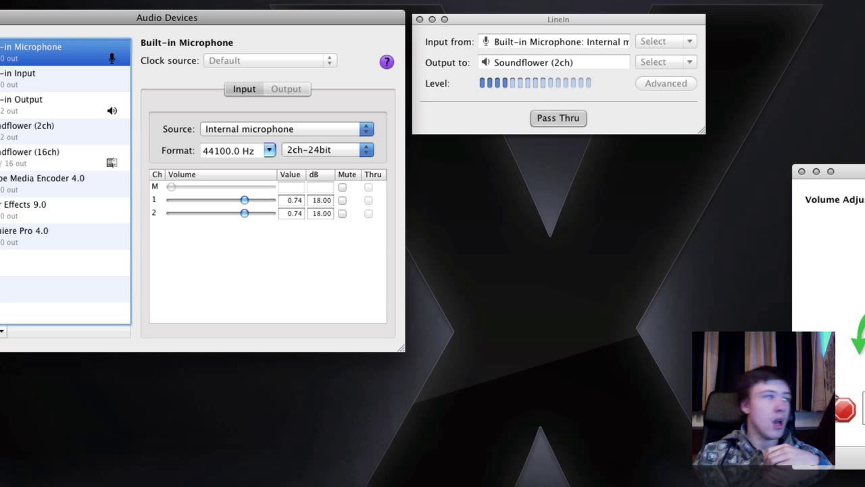
pyautogui.click(824, 257)
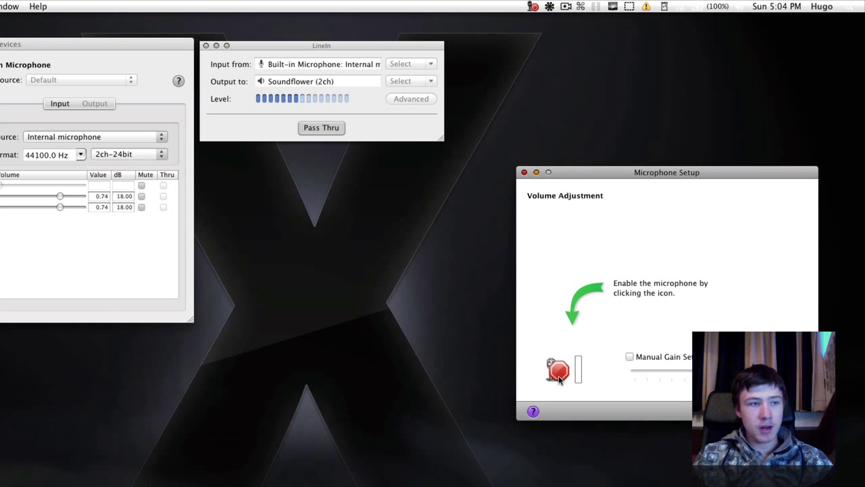
pyautogui.click(558, 371)
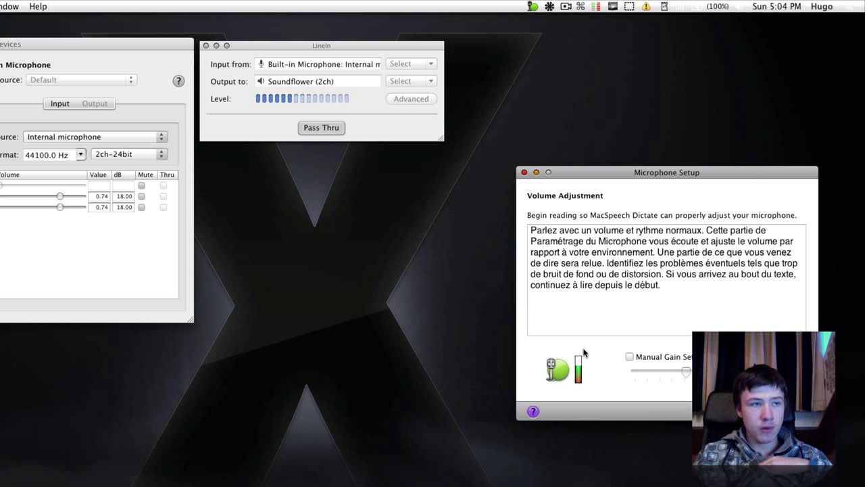
pyautogui.click(558, 370)
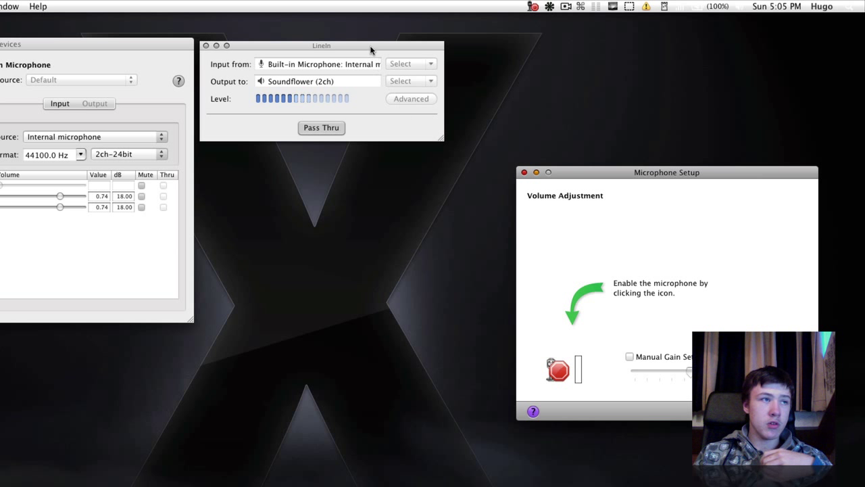
# Close Audio Devices with Cmd-W, park LineIn at top-left, and centre Microphone Setup
pyautogui.moveTo(370, 45); pyautogui.dragTo(375, 41)
pyautogui.click(2, 57)
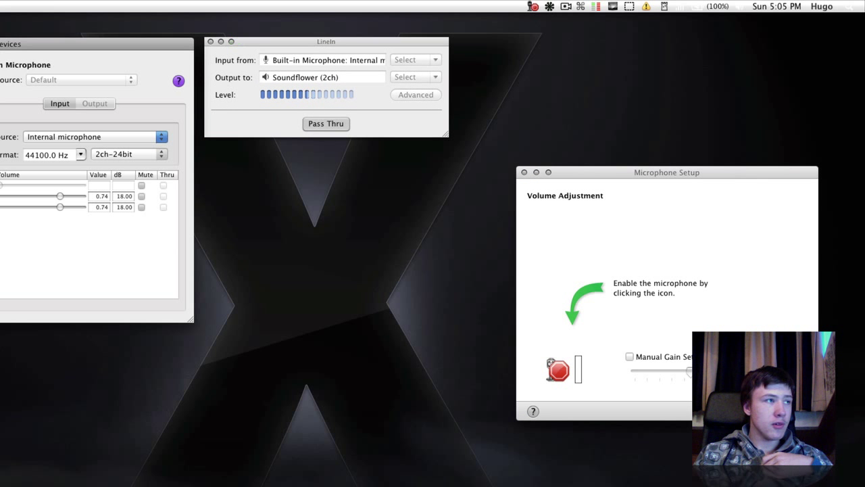
pyautogui.press('super+w')
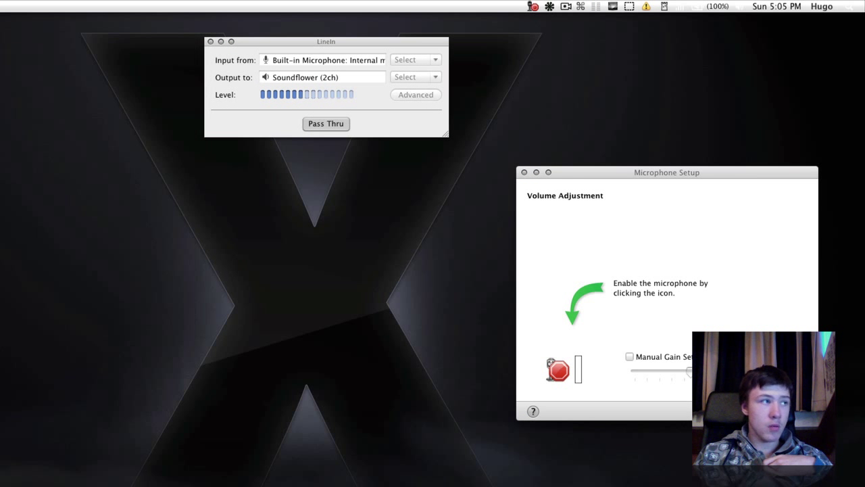
pyautogui.moveTo(331, 42); pyautogui.dragTo(0, 33)
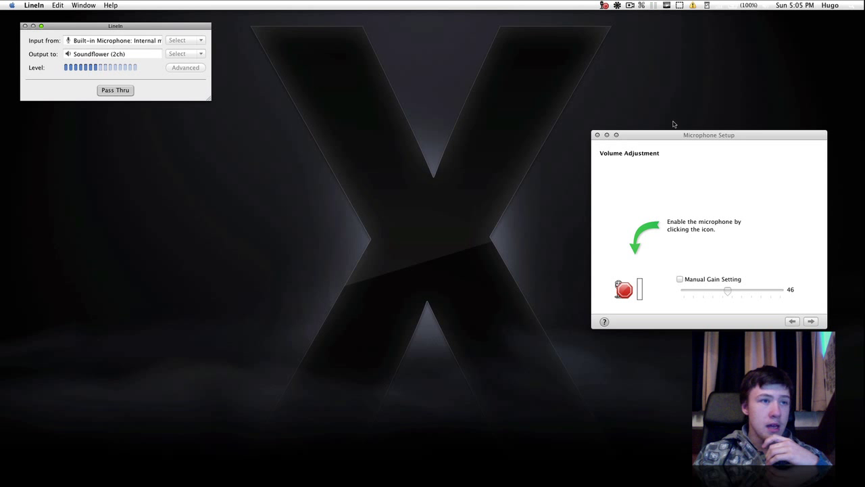
pyautogui.moveTo(676, 134); pyautogui.dragTo(402, 60)
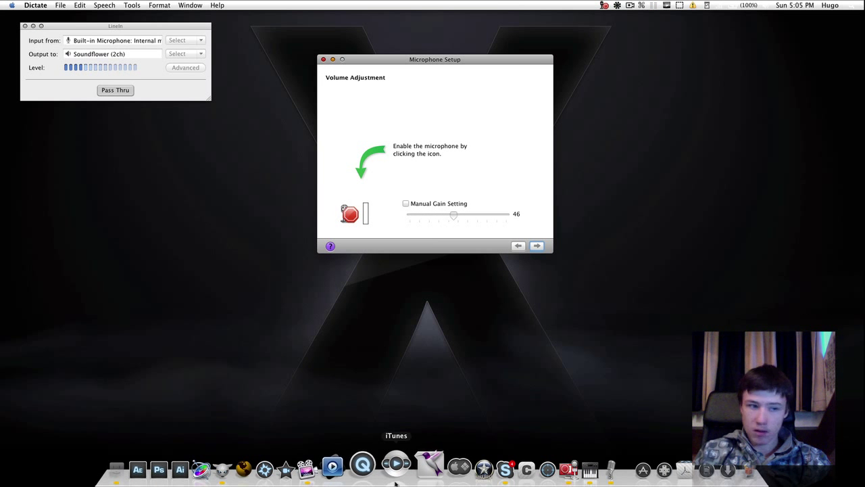
pyautogui.moveTo(588, 467)
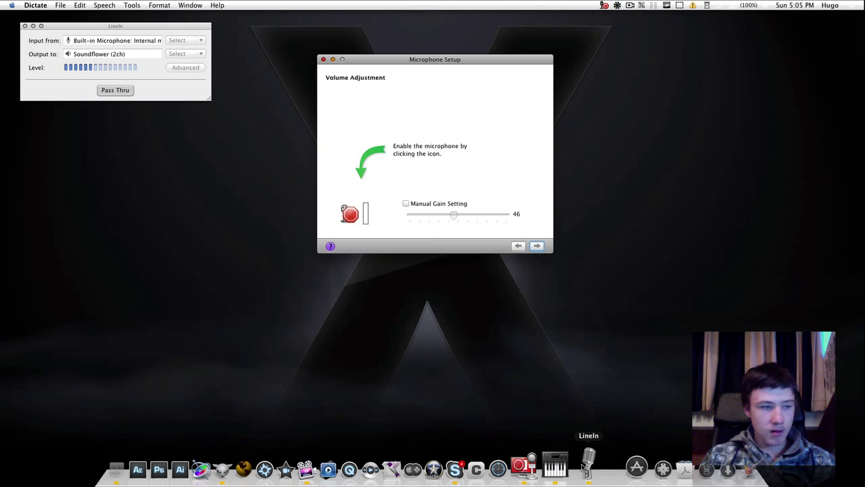
# Quit Audio MIDI Setup and then LineIn from their Dock menus
pyautogui.rightClick(555, 465)
pyautogui.click(571, 435)
pyautogui.rightClick(574, 473)
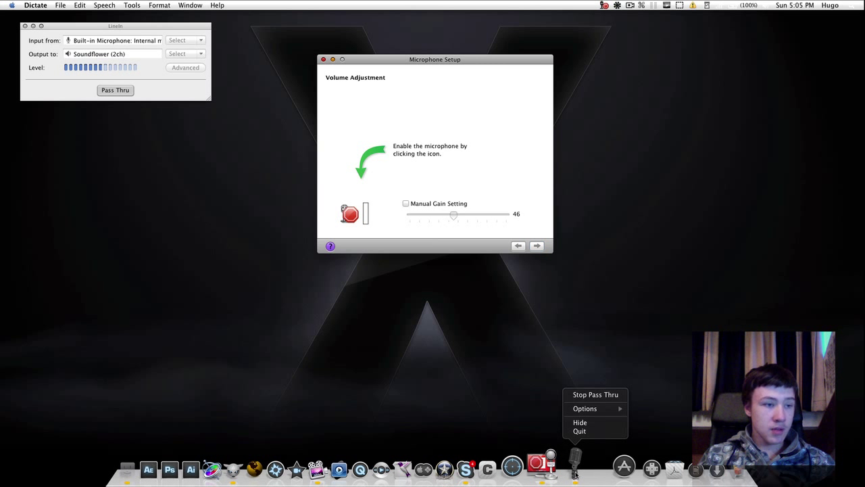
pyautogui.click(579, 430)
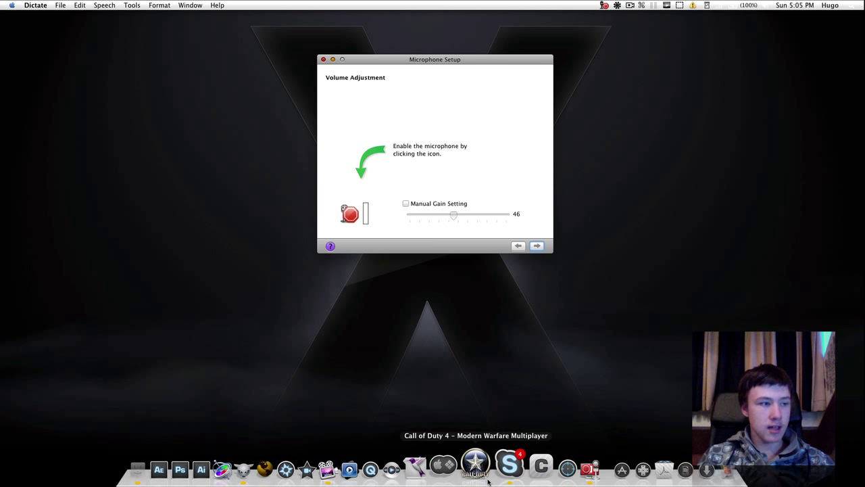